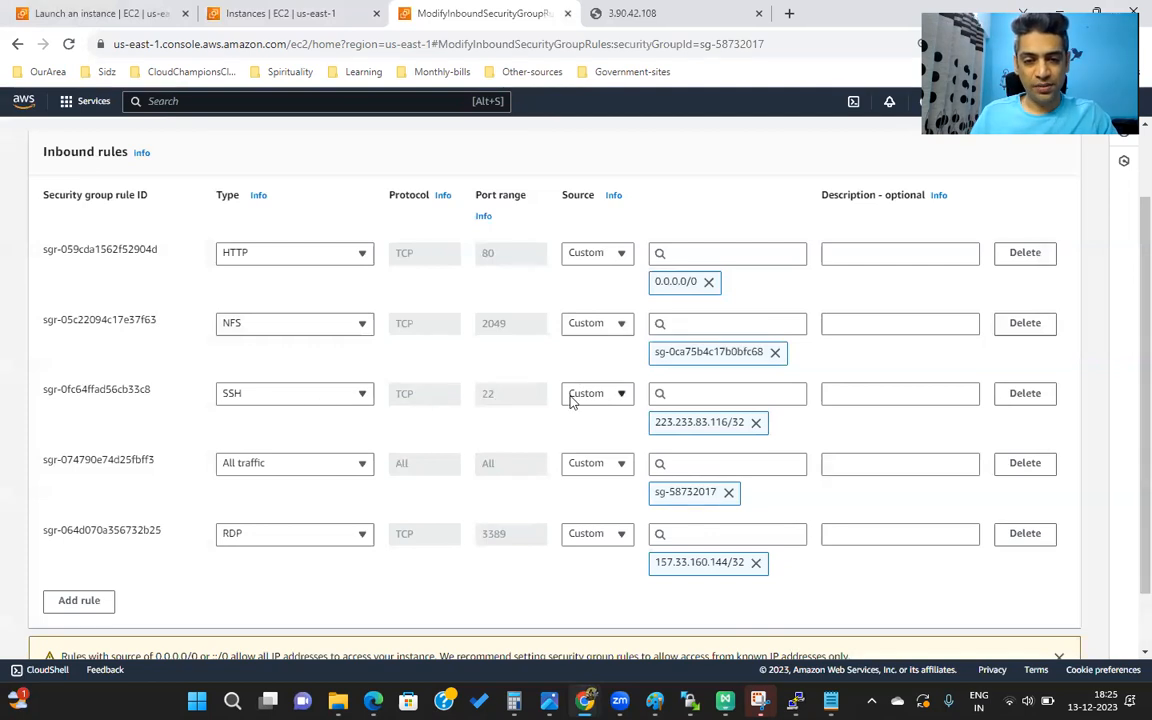
Delete the existing SSH inbound rule and add a new SSH rule with My IP as its source.
click(1024, 393)
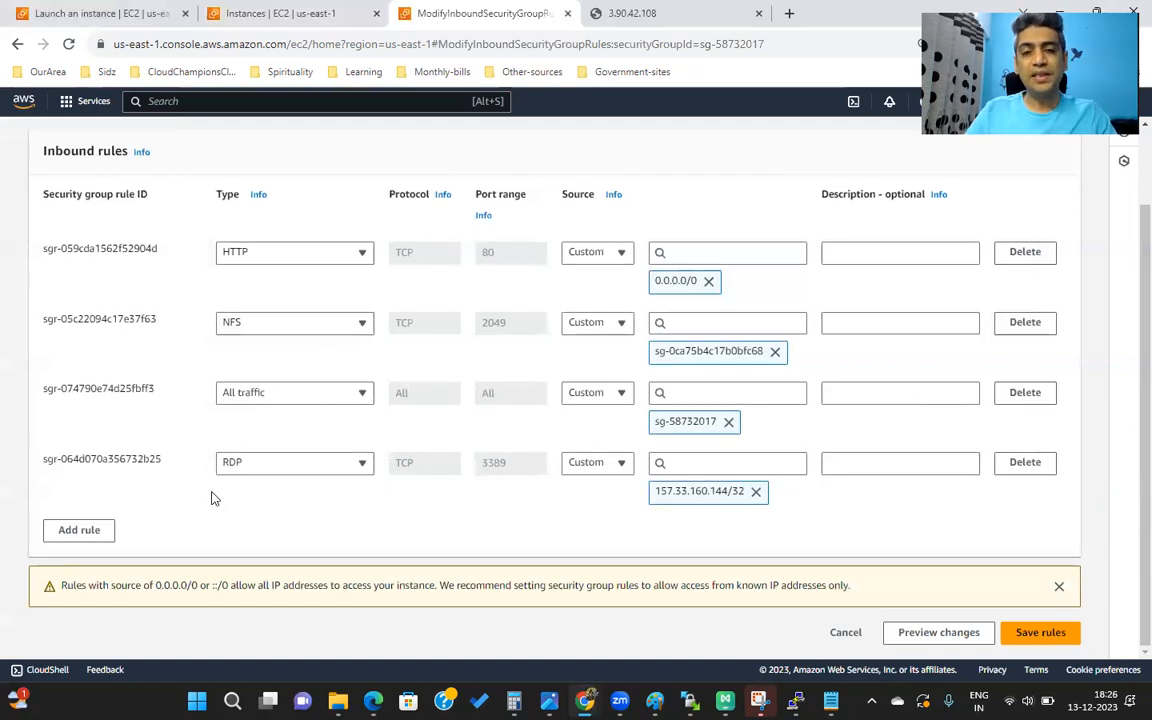
click(95, 537)
click(363, 533)
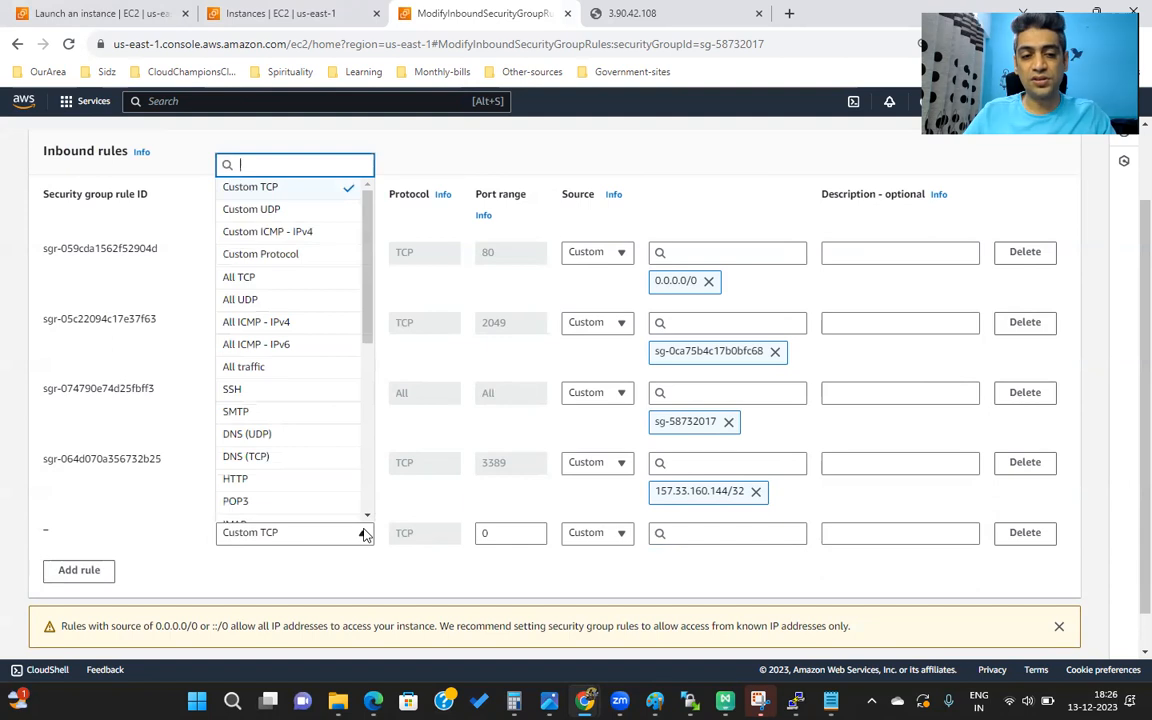
click(284, 395)
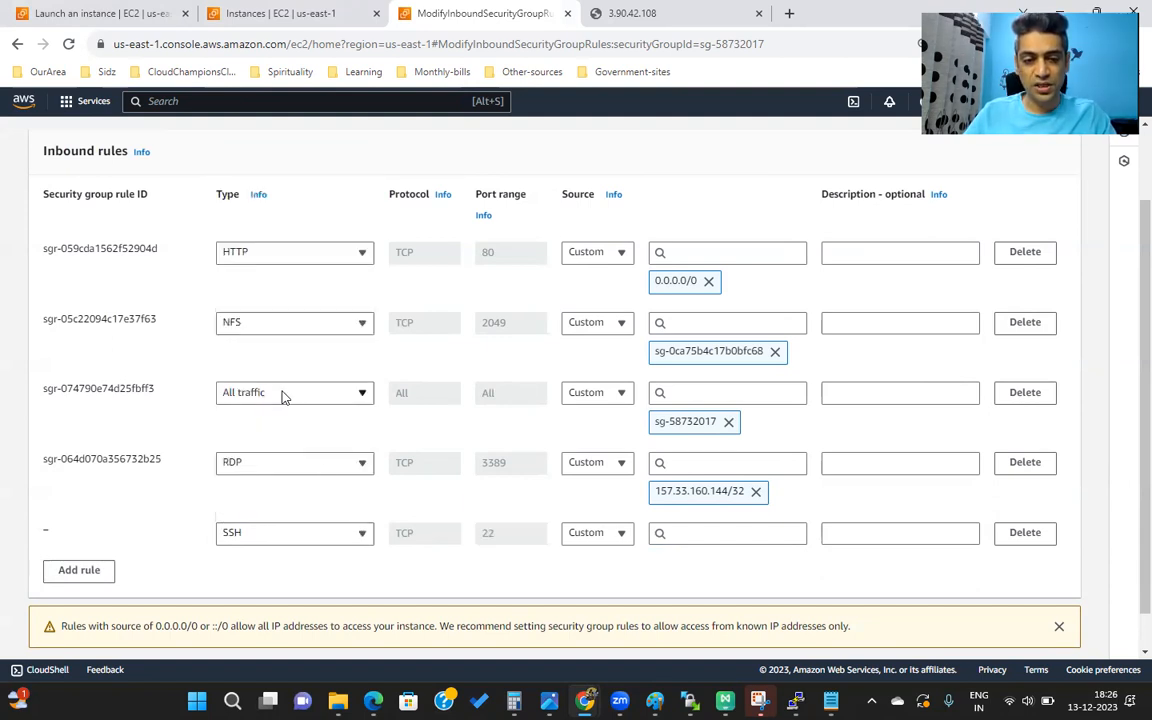
click(621, 533)
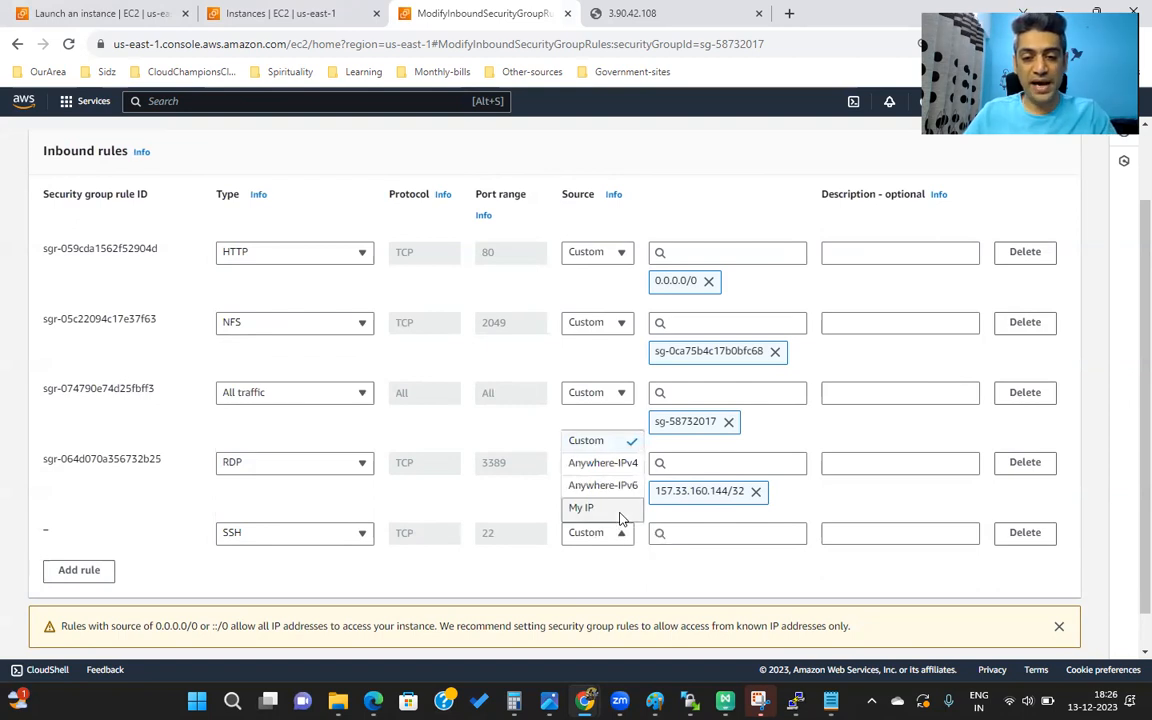
click(619, 514)
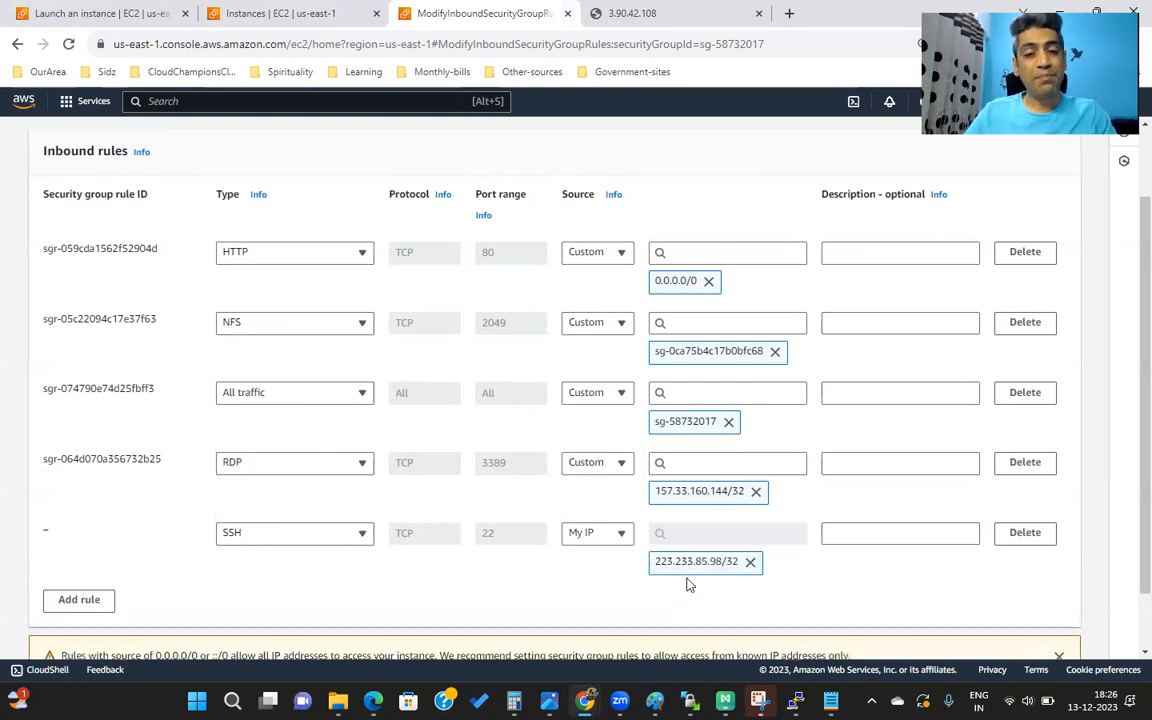
drag(655, 561, 722, 561)
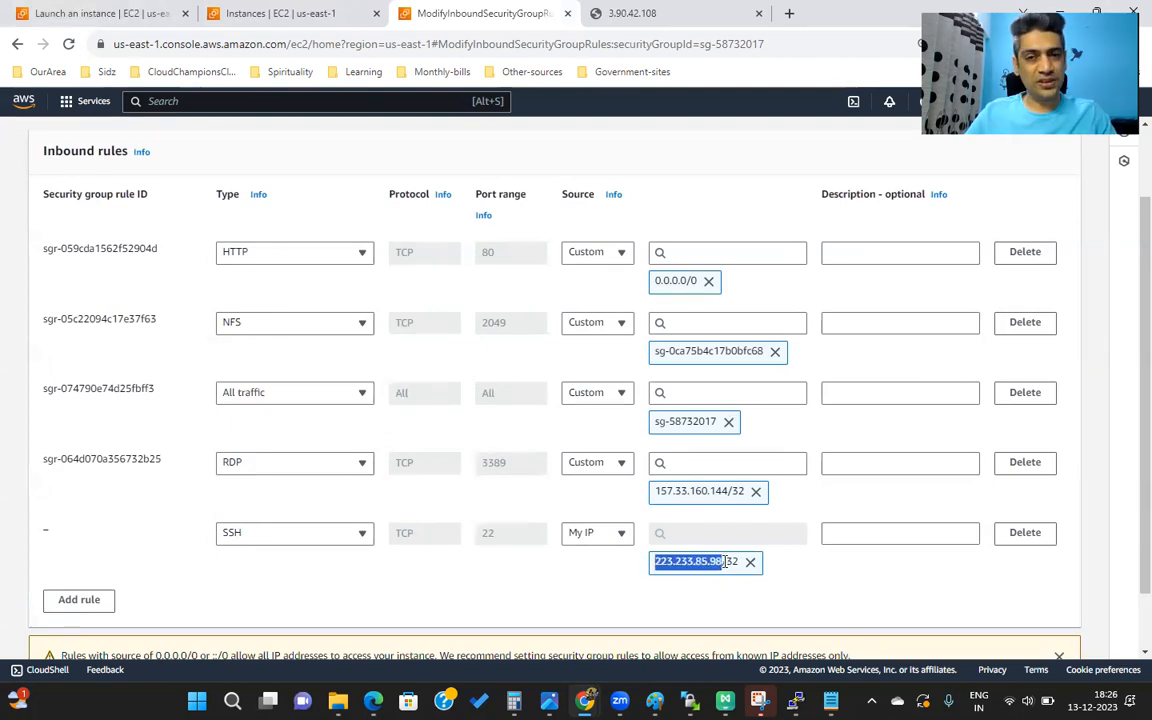
Try Anywhere-IPv4 as the new SSH rule's source and return it to My IP.
click(622, 537)
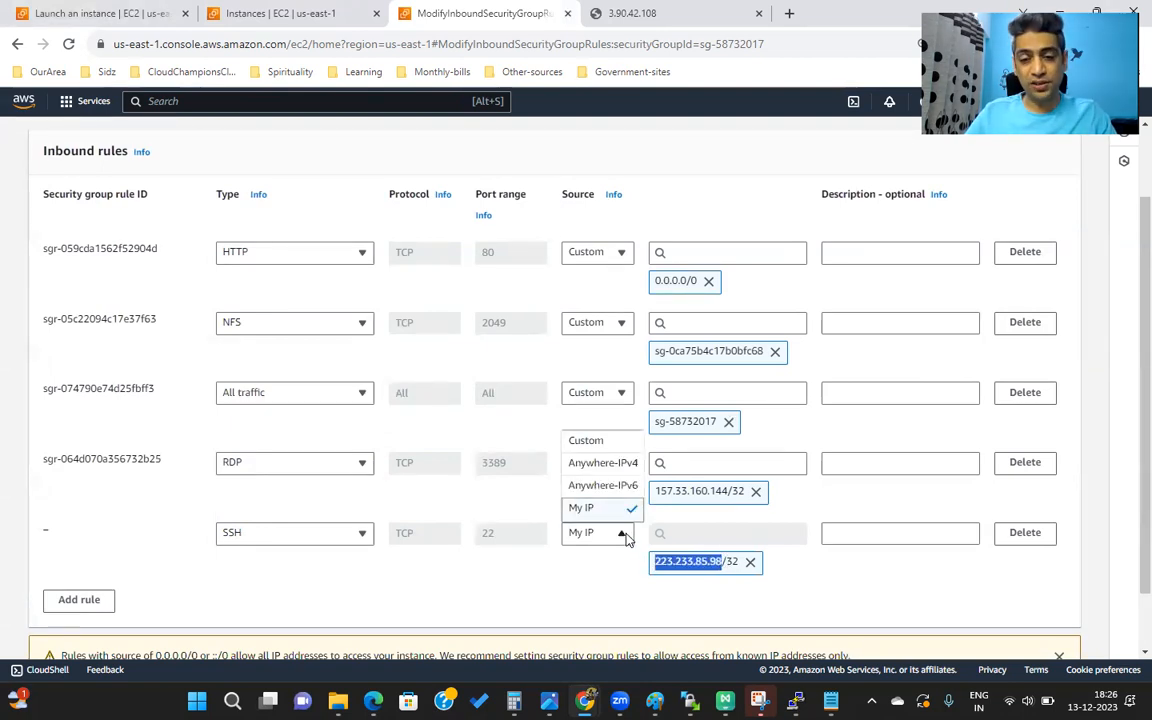
click(618, 466)
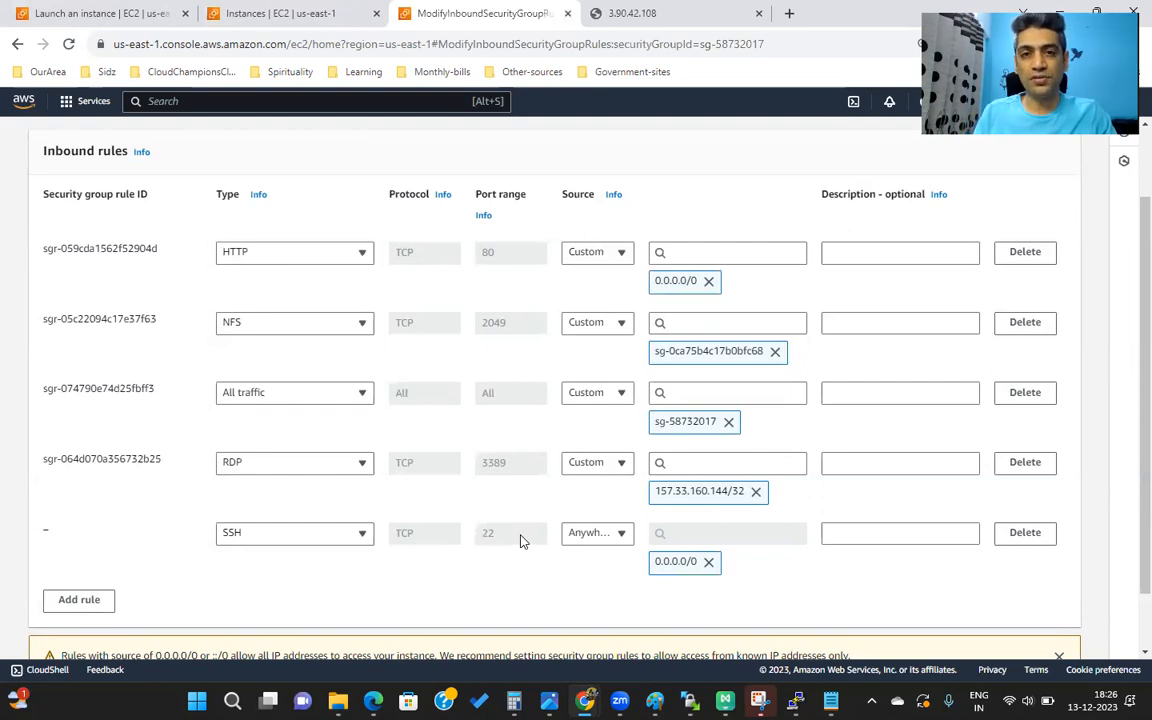
click(623, 535)
click(605, 509)
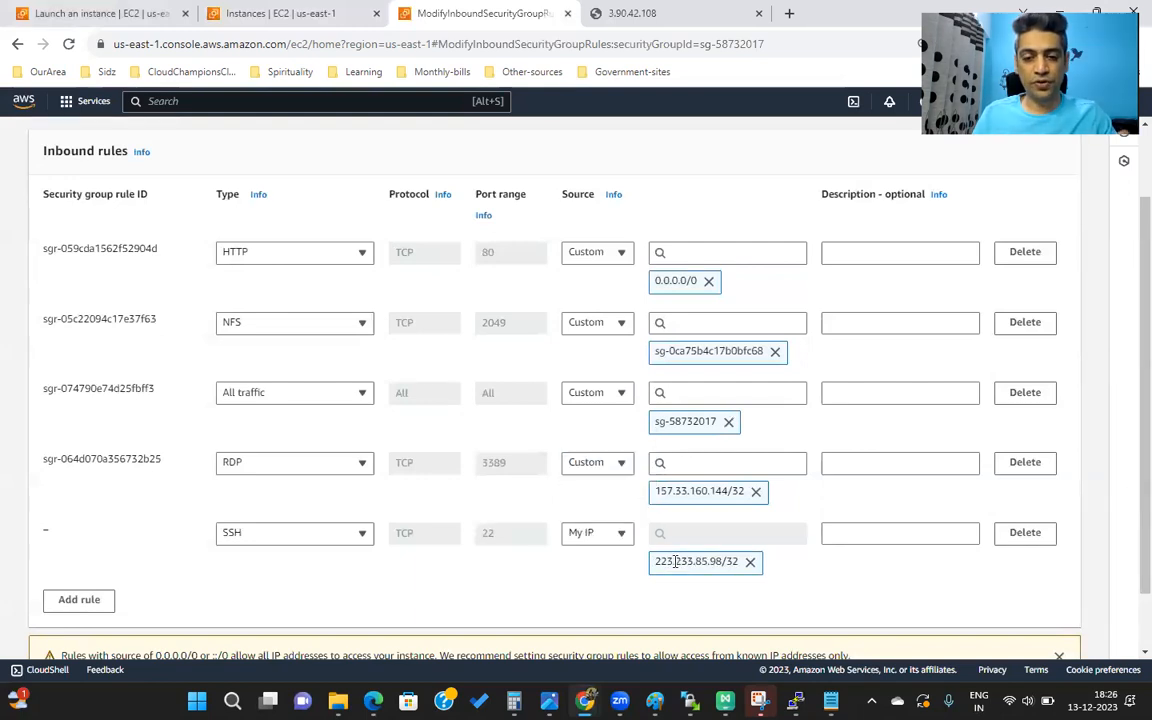
Save the security group's inbound rules.
drag(667, 561, 713, 565)
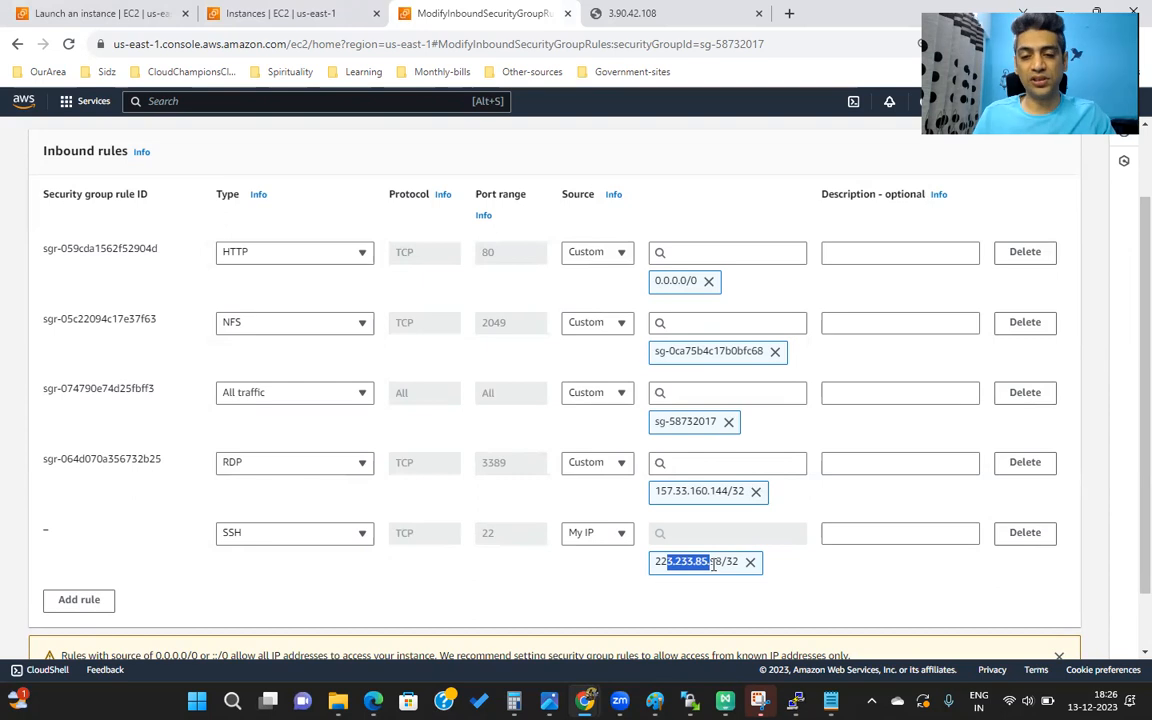
scroll(839, 582, down, 1)
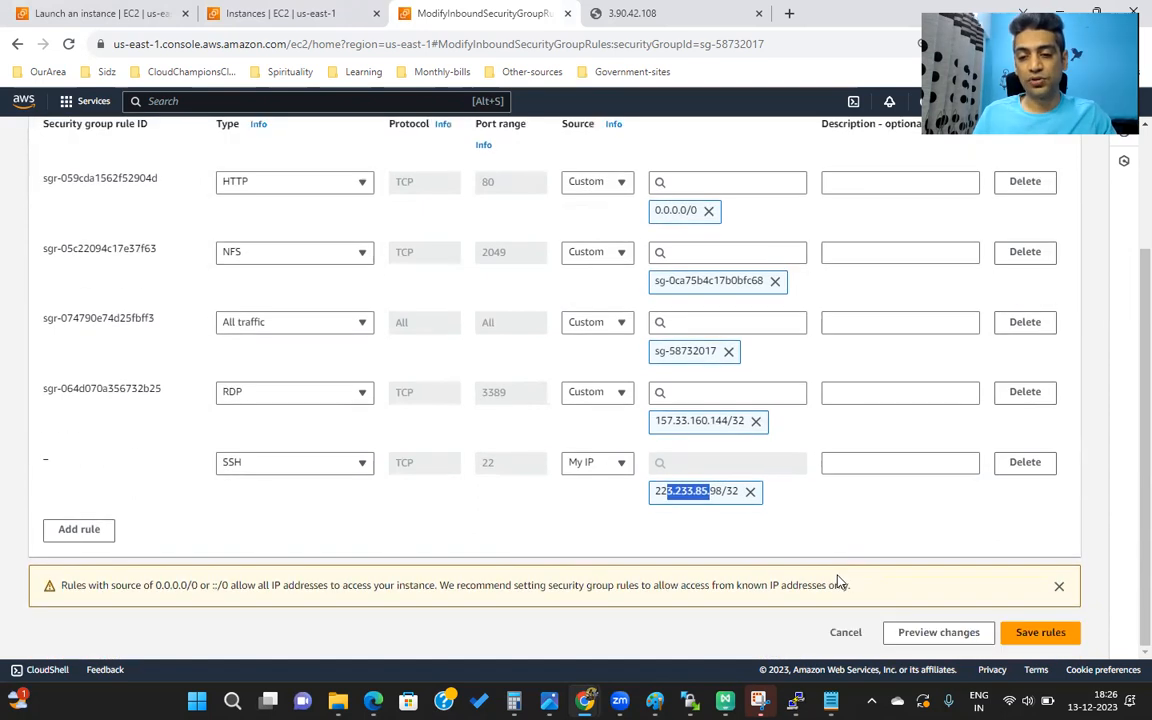
click(1024, 630)
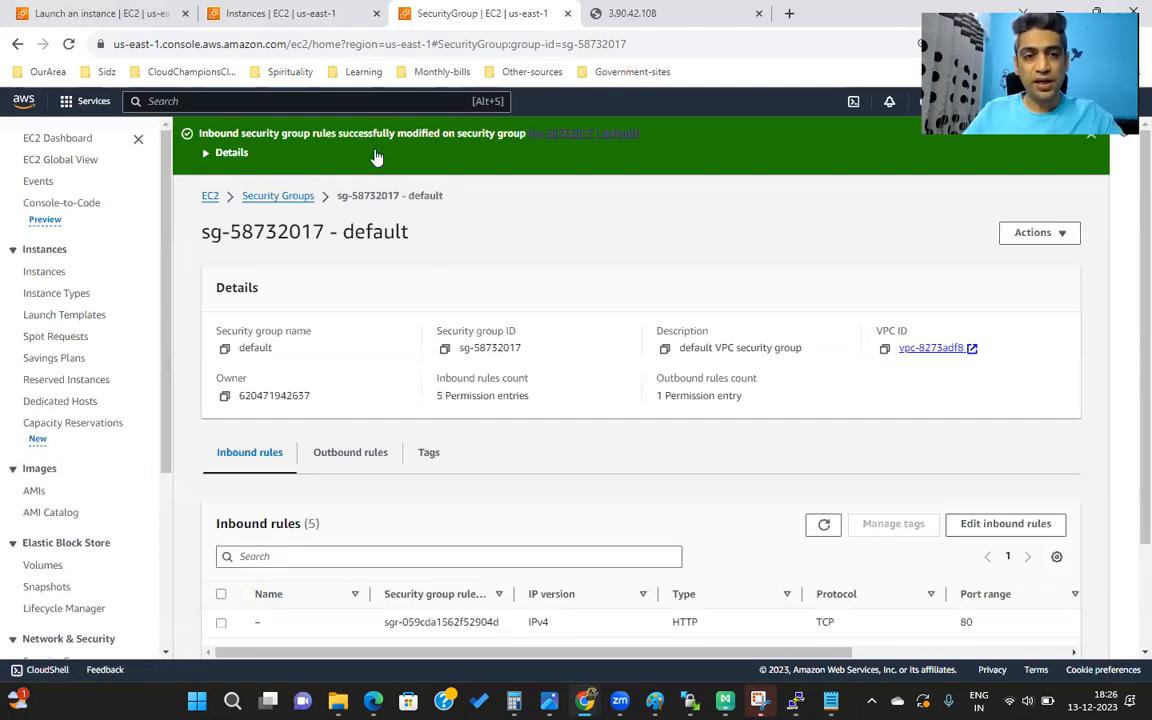
Go back to the Demo-ec2 instance's details and copy its public IPv4 address.
click(313, 18)
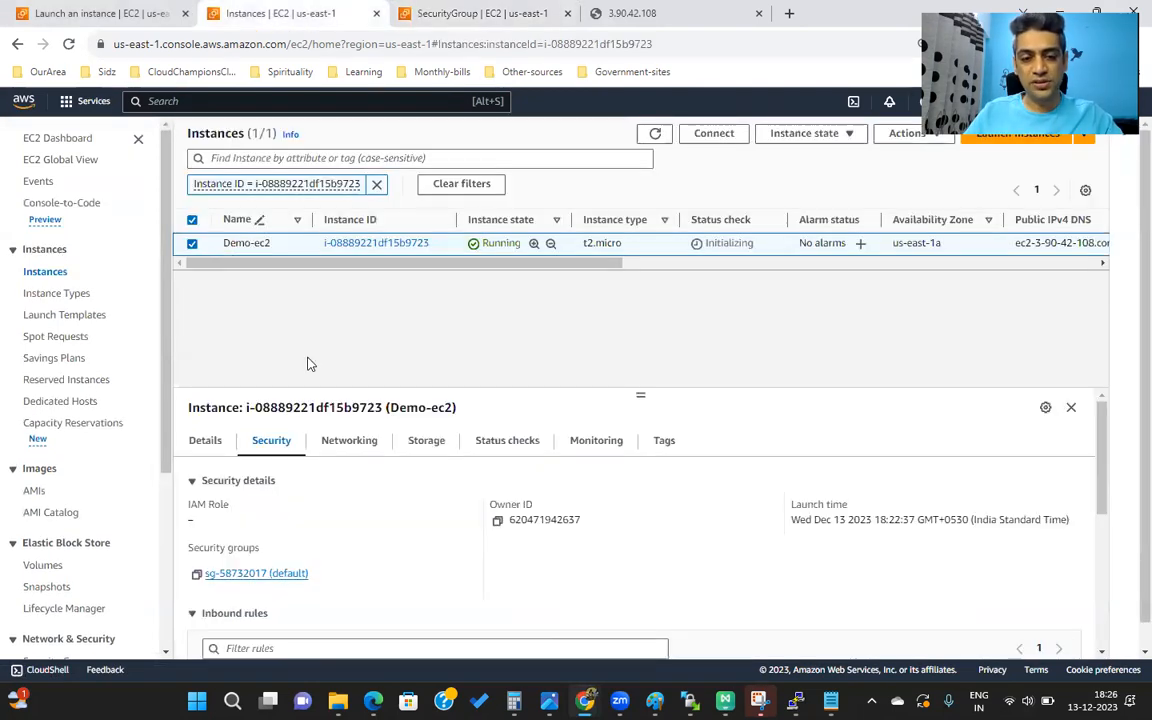
click(203, 442)
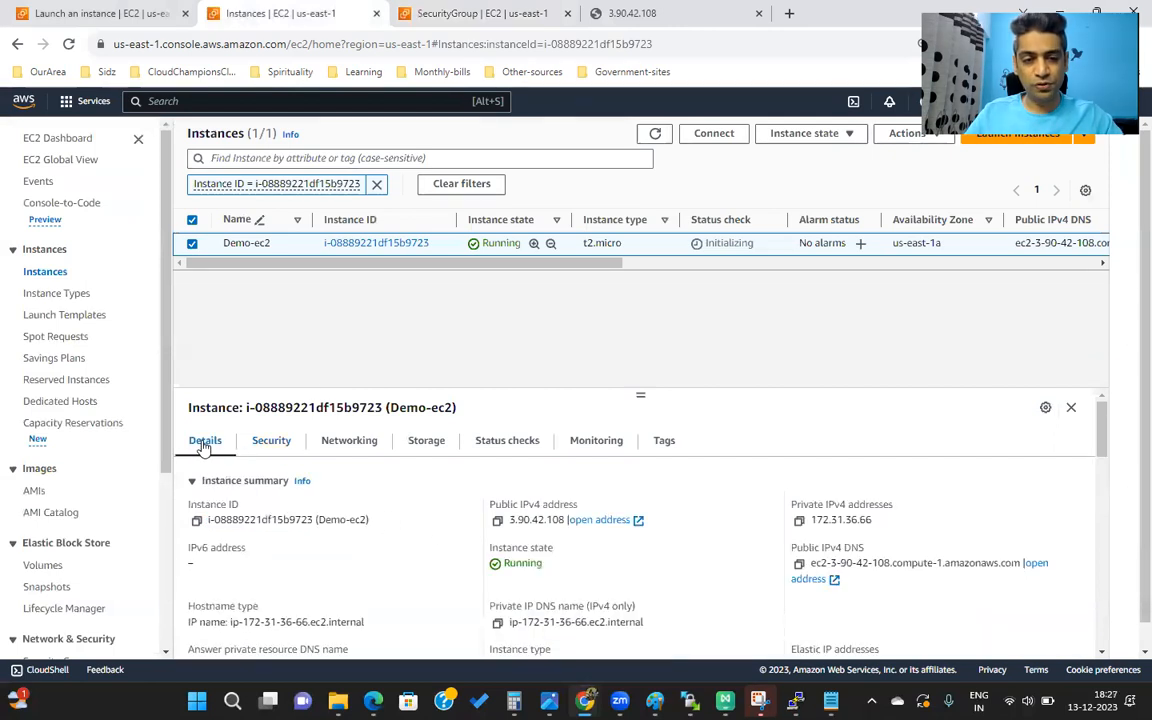
click(498, 522)
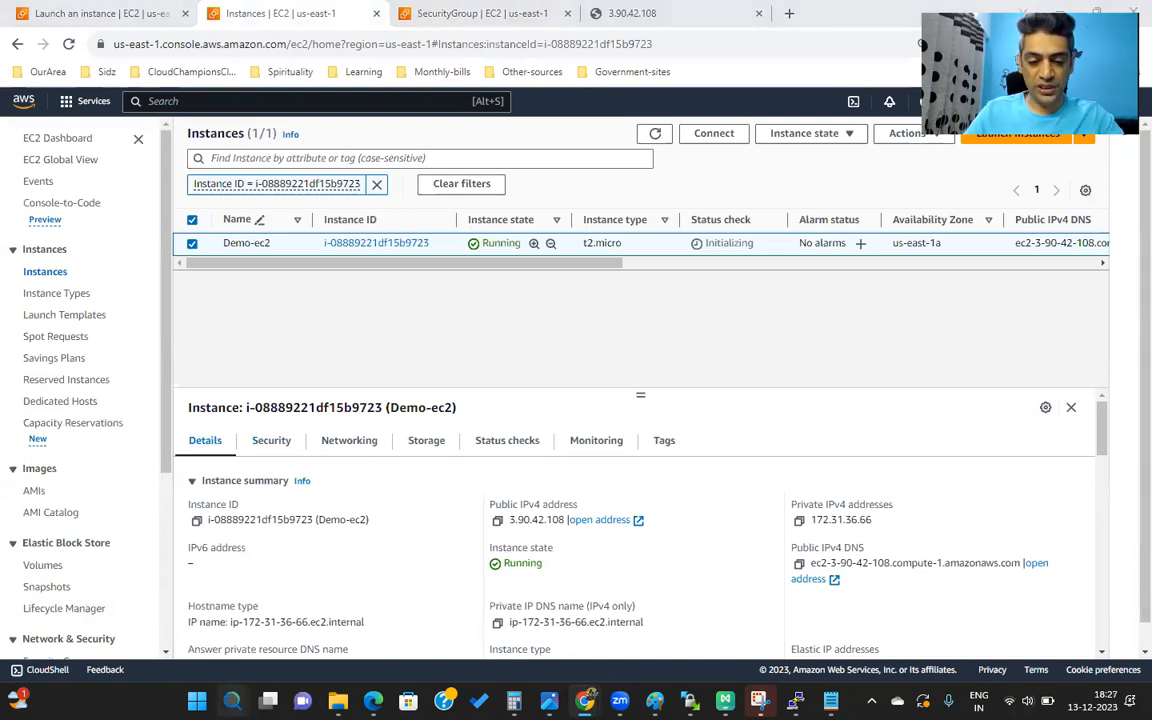
Search Windows for PuTTY and launch putty.exe.
click(232, 700)
text(pa)
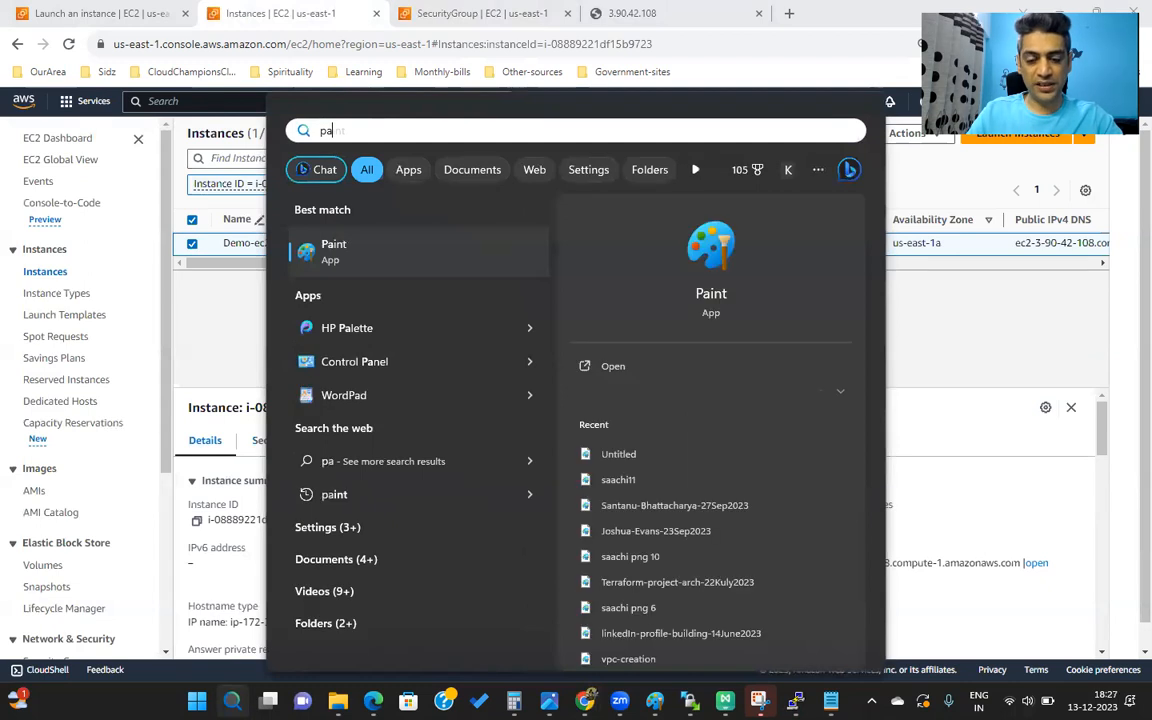
key(BackSpace)
text(utt)
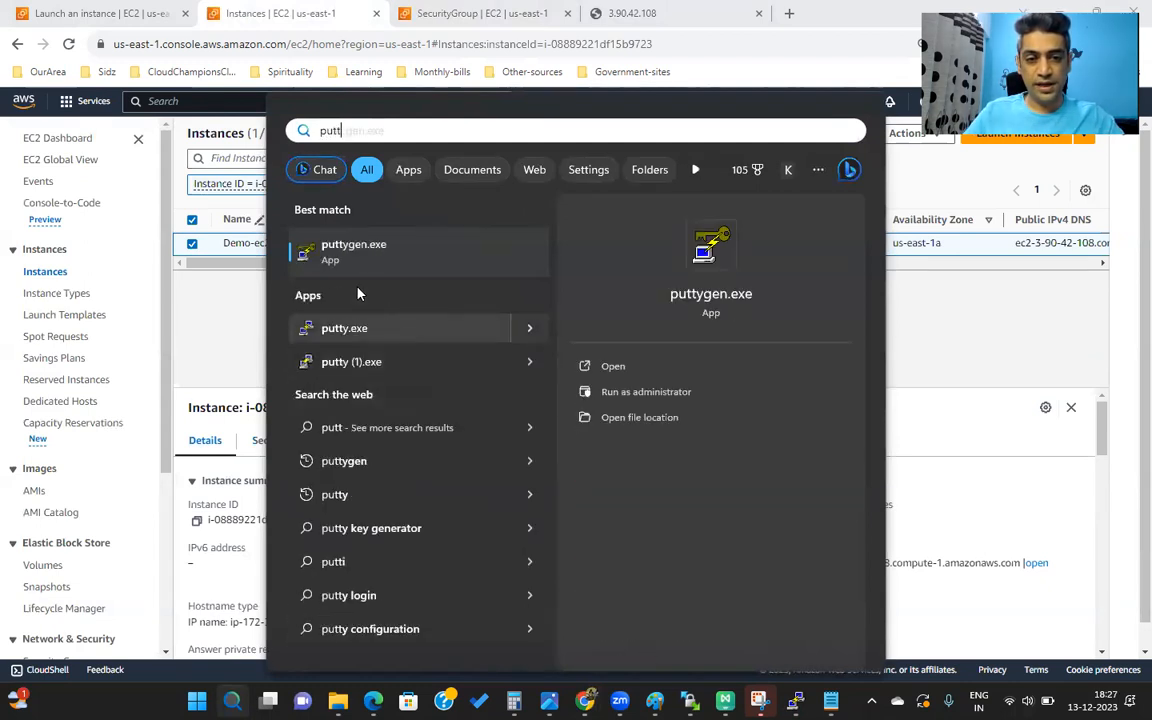
click(351, 330)
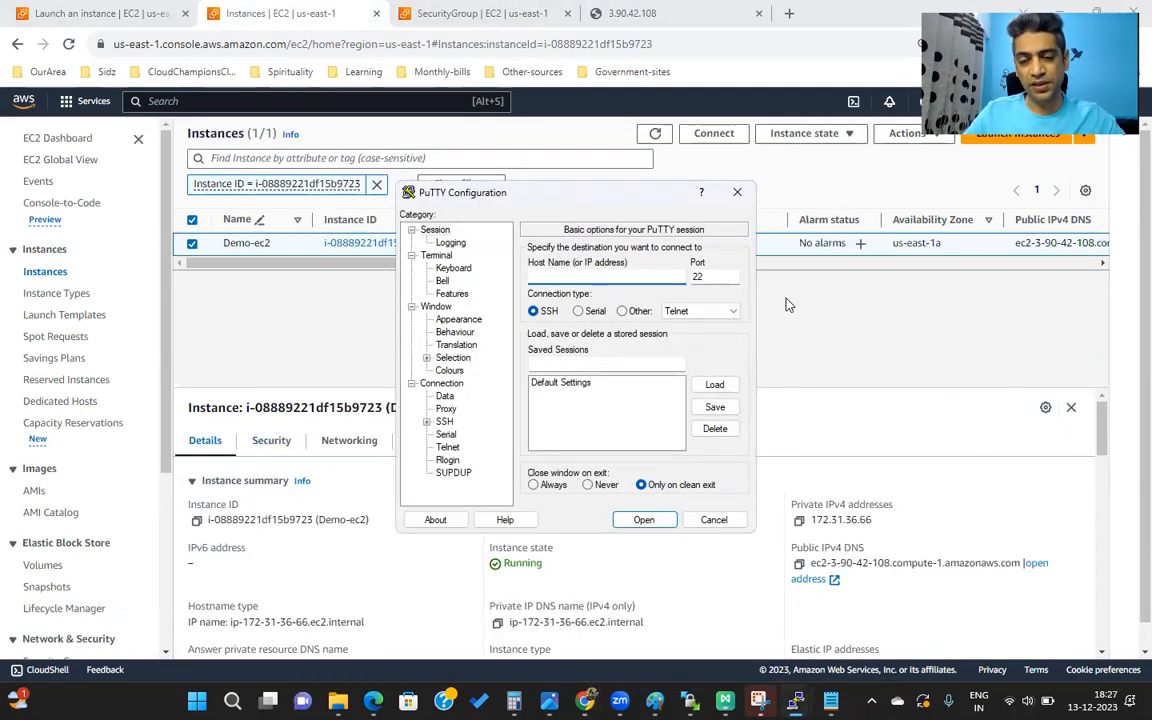
Copy the Demo-ec2 public IPv4 address again and enter 3.90.42.108 as the host name in PuTTY.
click(549, 543)
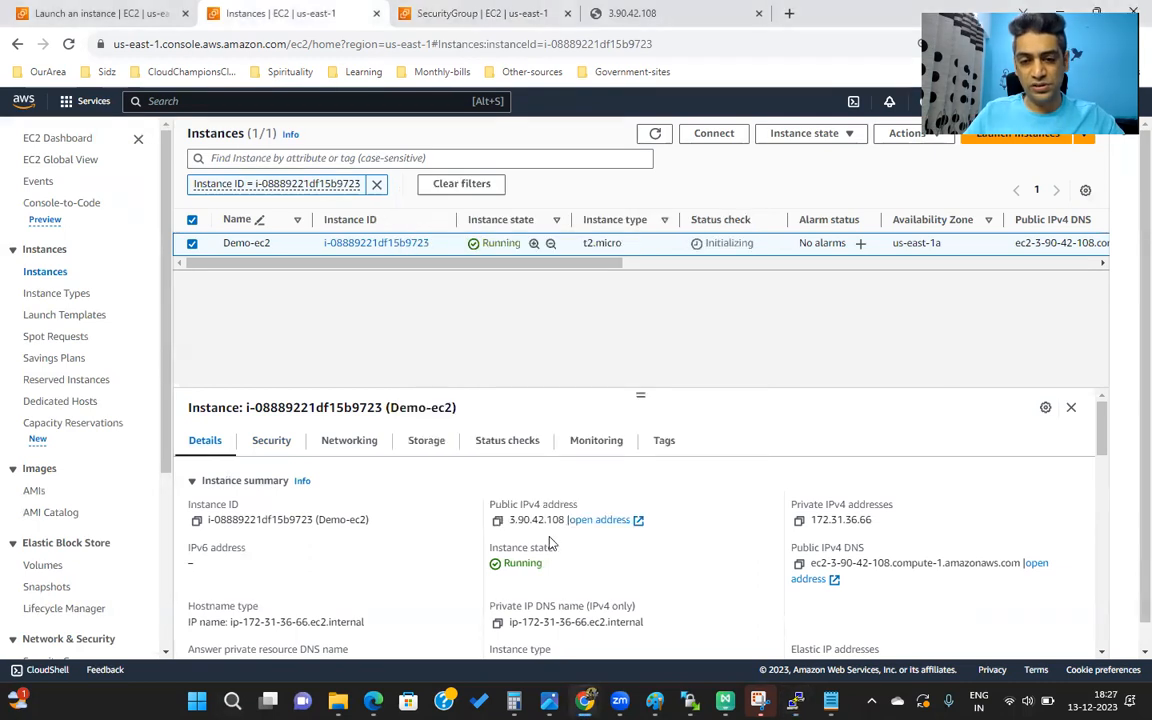
click(497, 524)
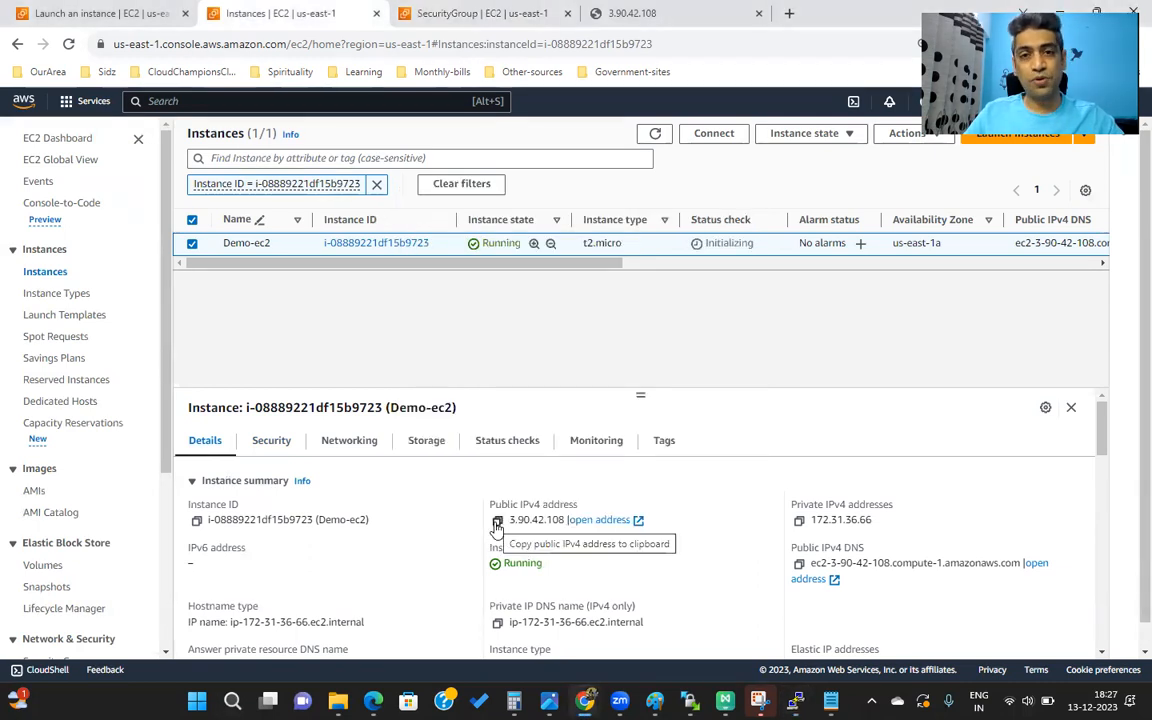
click(497, 524)
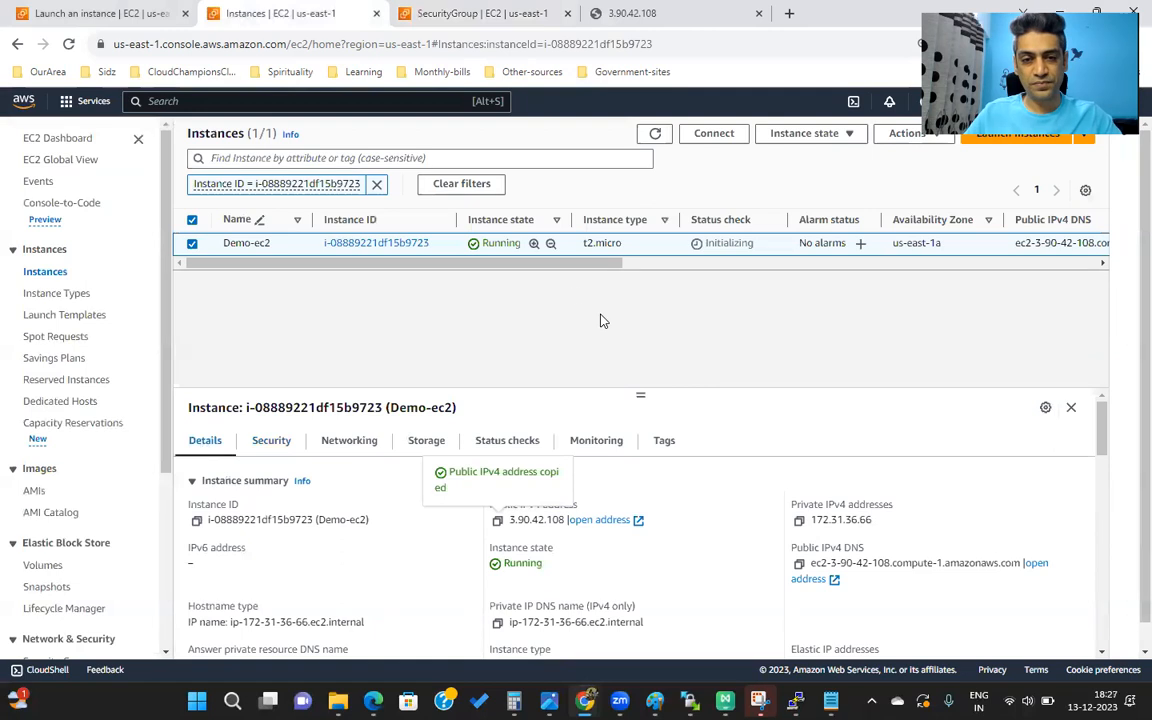
key(alt+Tab)
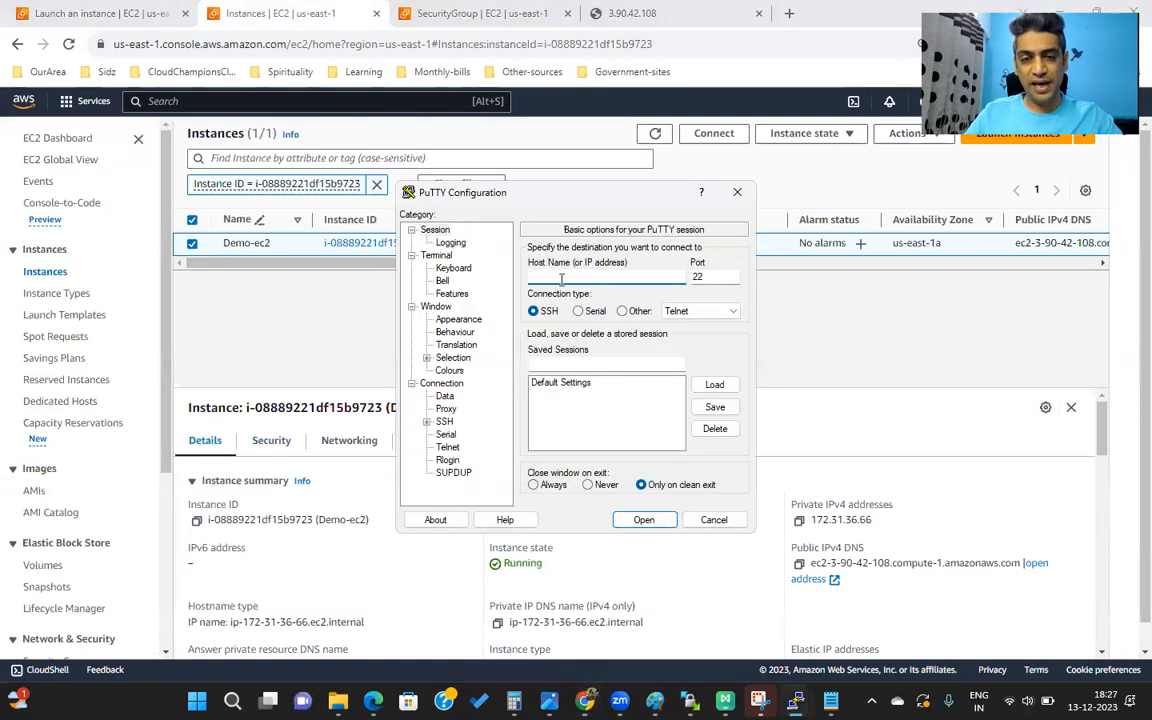
key(ctrl+v)
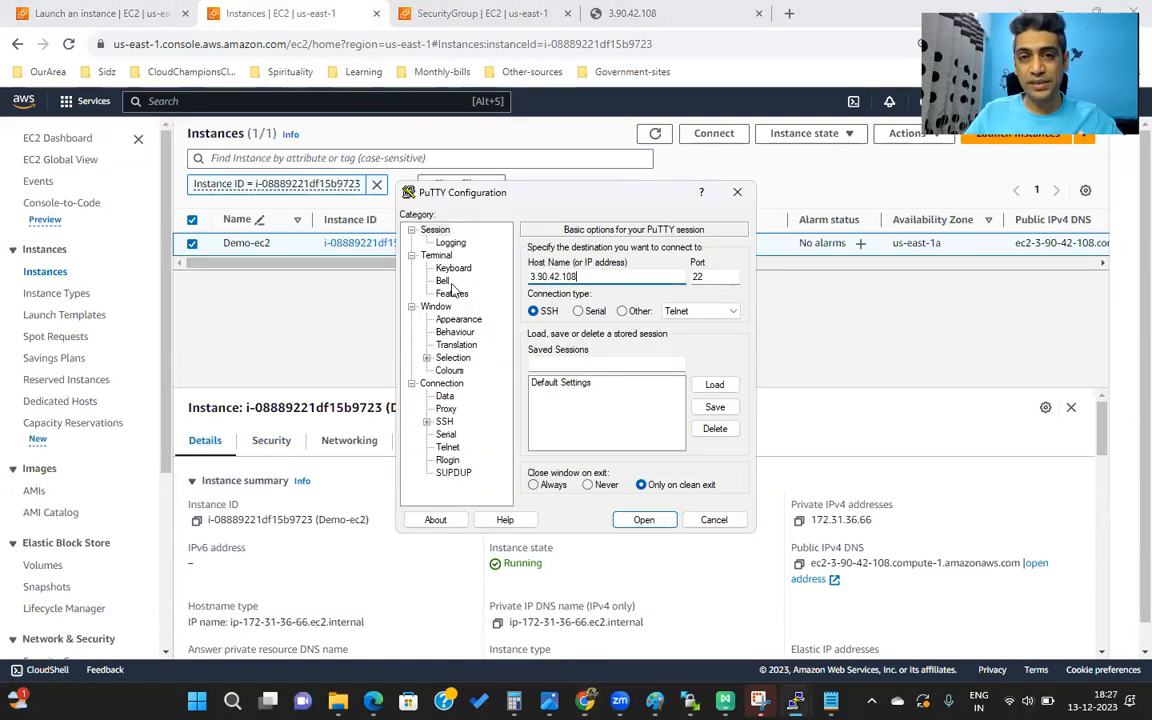
drag(592, 276, 527, 277)
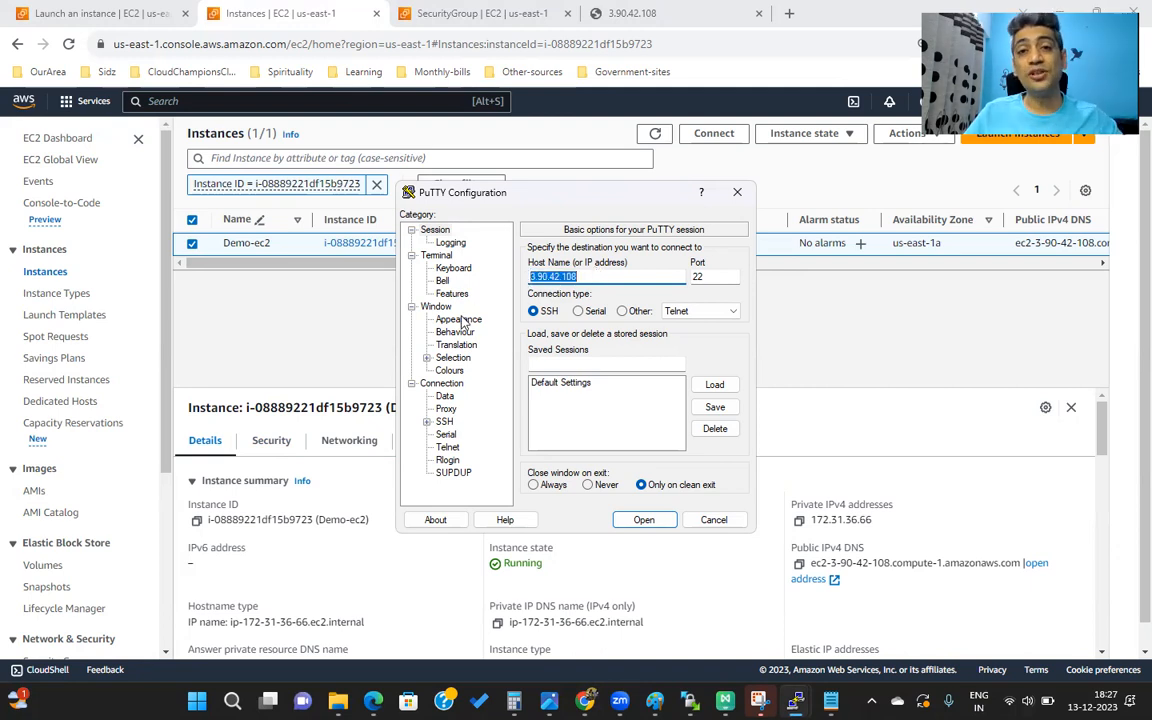
Open the Credentials settings for SSH authentication in the PuTTY configuration.
click(426, 421)
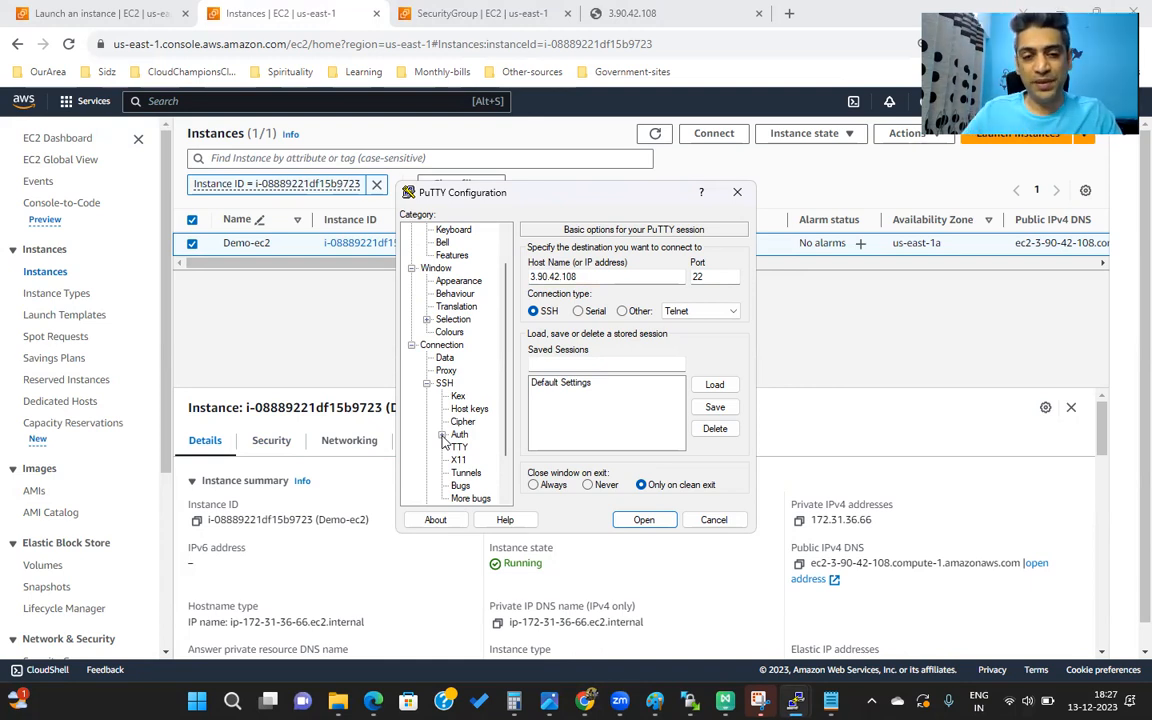
click(437, 347)
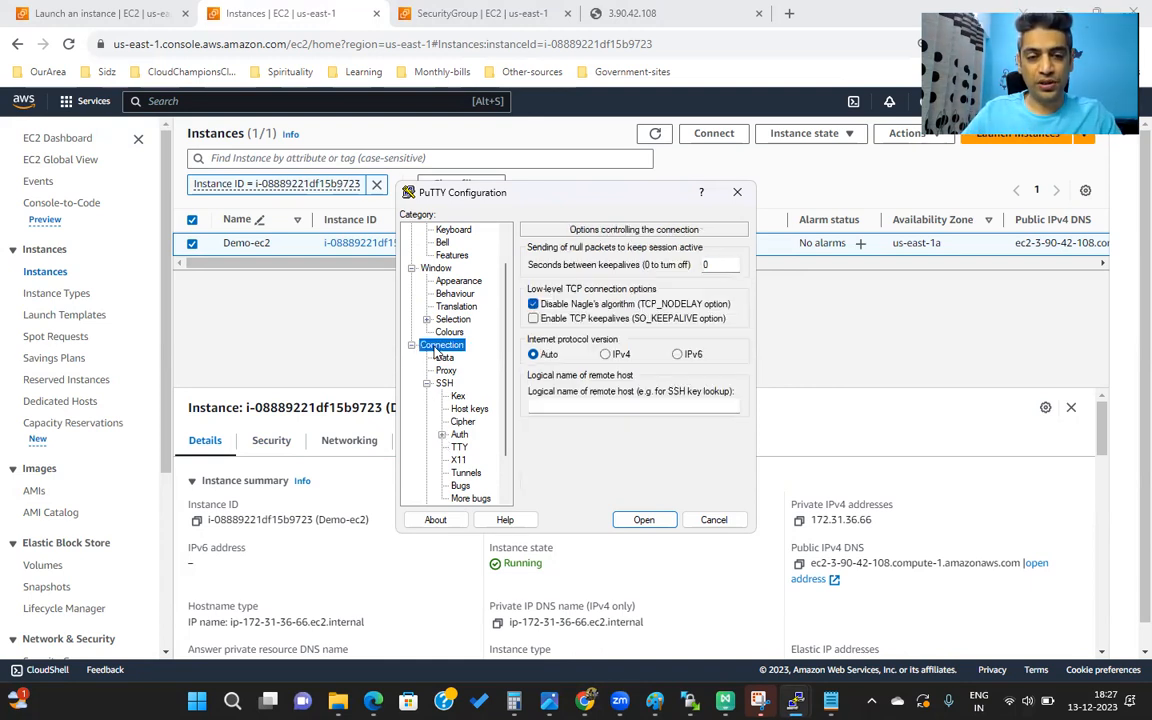
click(426, 383)
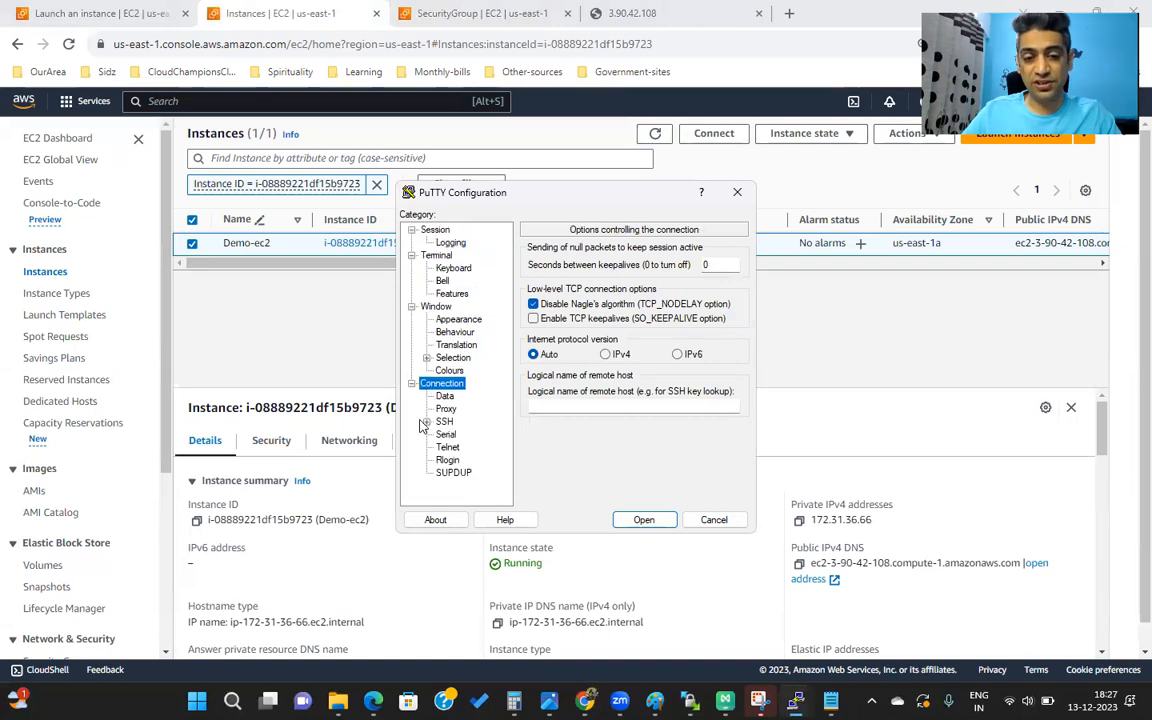
click(425, 422)
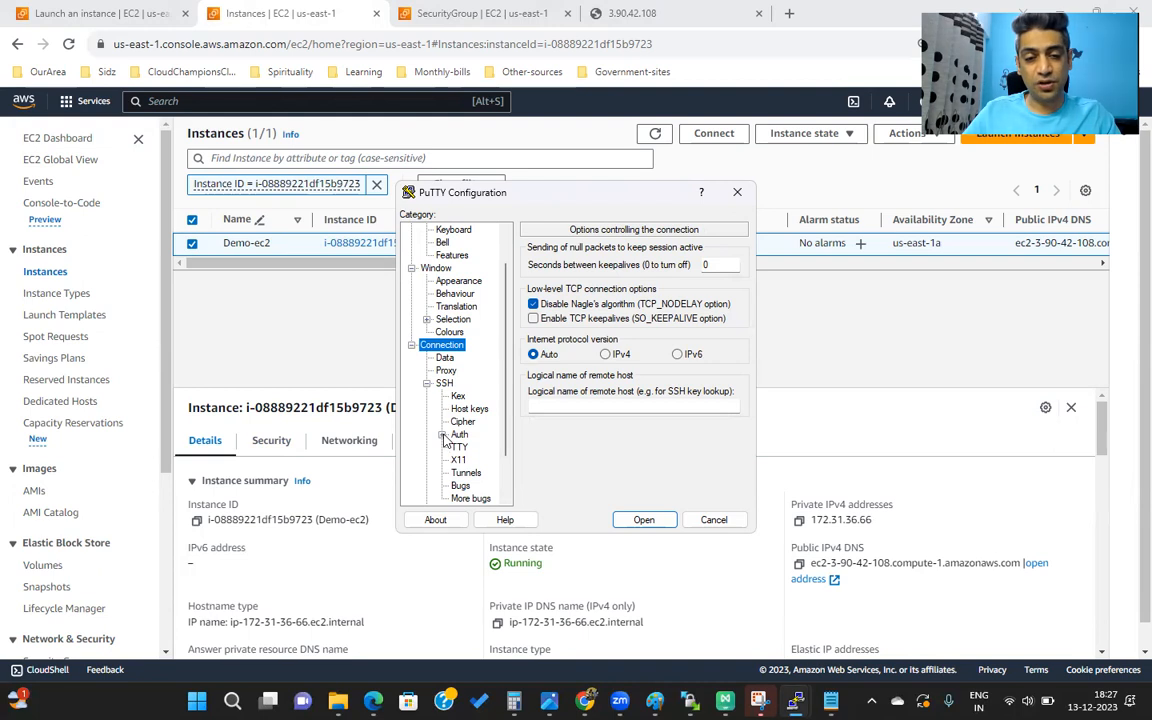
click(442, 436)
click(479, 449)
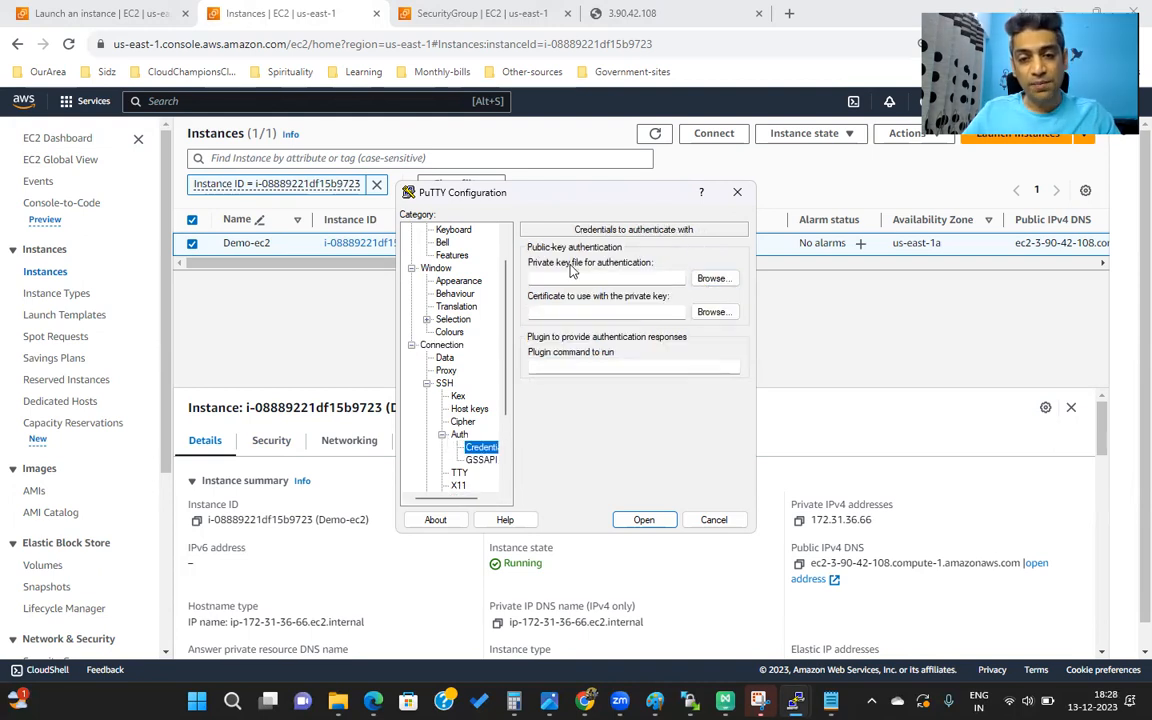
Browse for the authentication private key, compare the file type filters, and load the .ppk file from the pem keys folder.
click(711, 278)
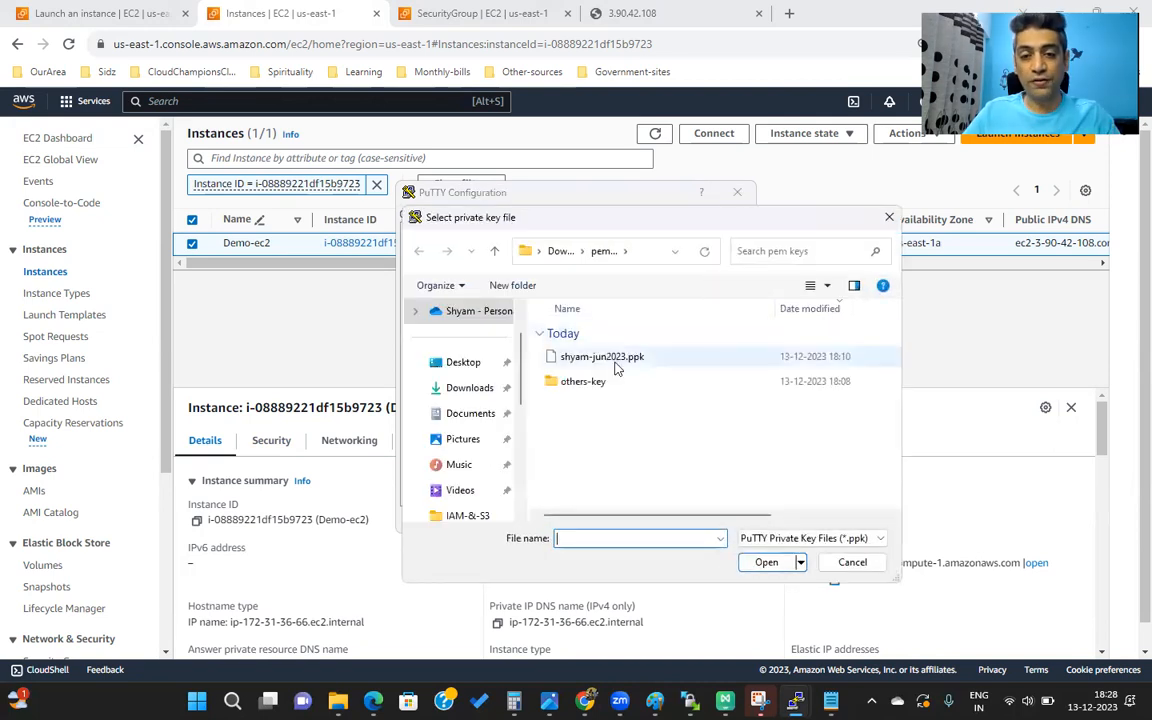
click(810, 539)
click(810, 566)
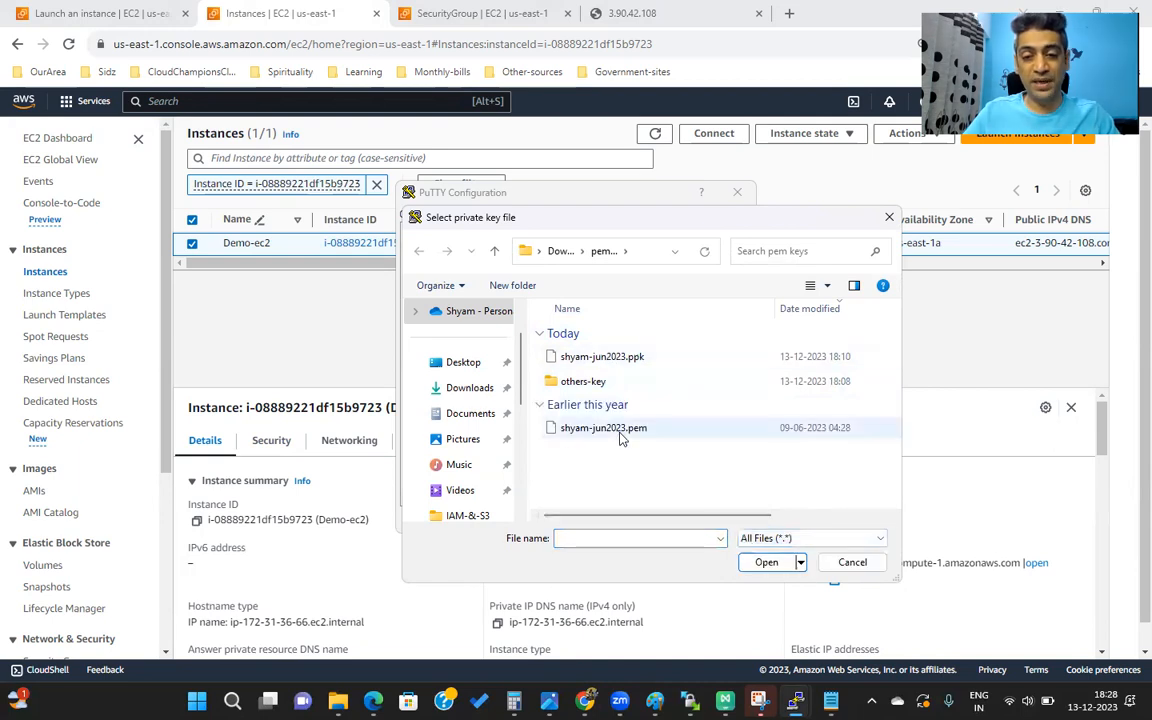
click(815, 538)
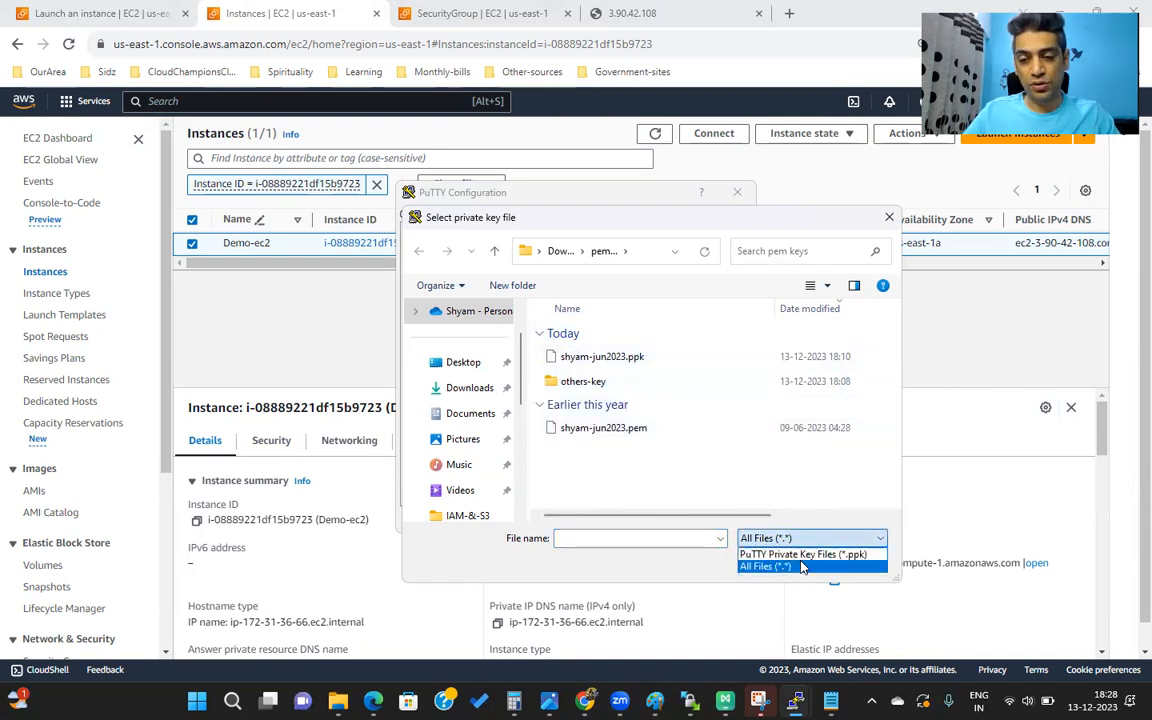
click(800, 554)
double_click(640, 359)
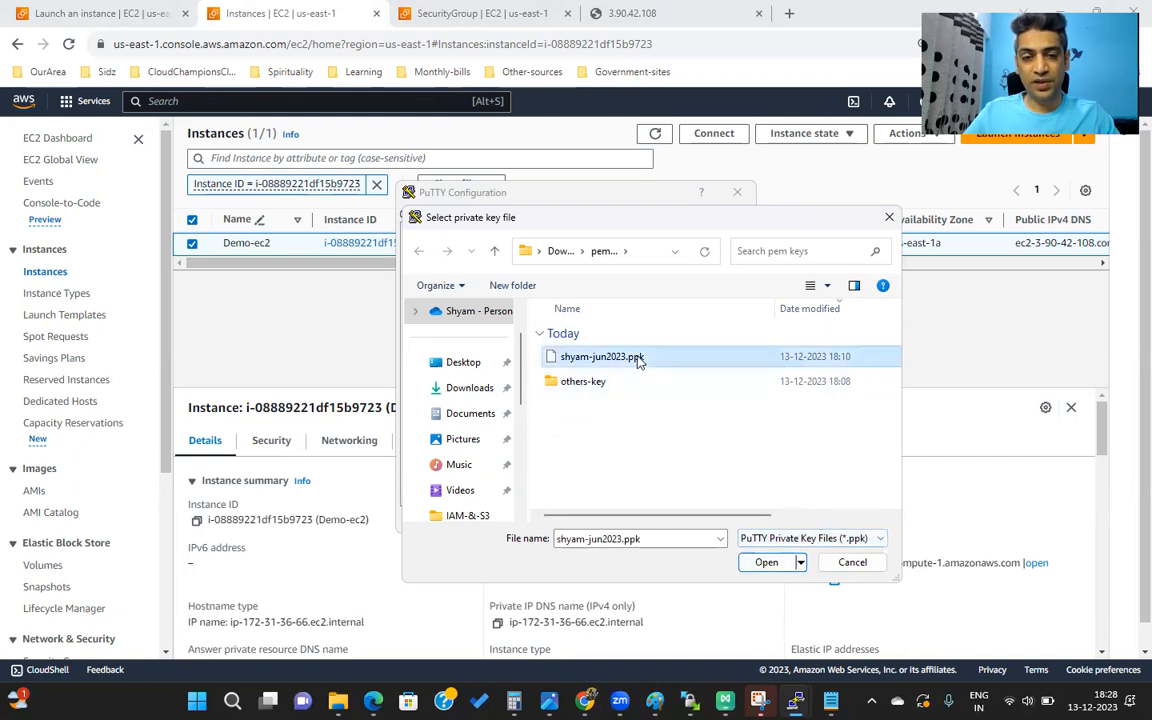
Connect to the instance over SSH, accepting its host key, and log in as ec2-user.
click(644, 520)
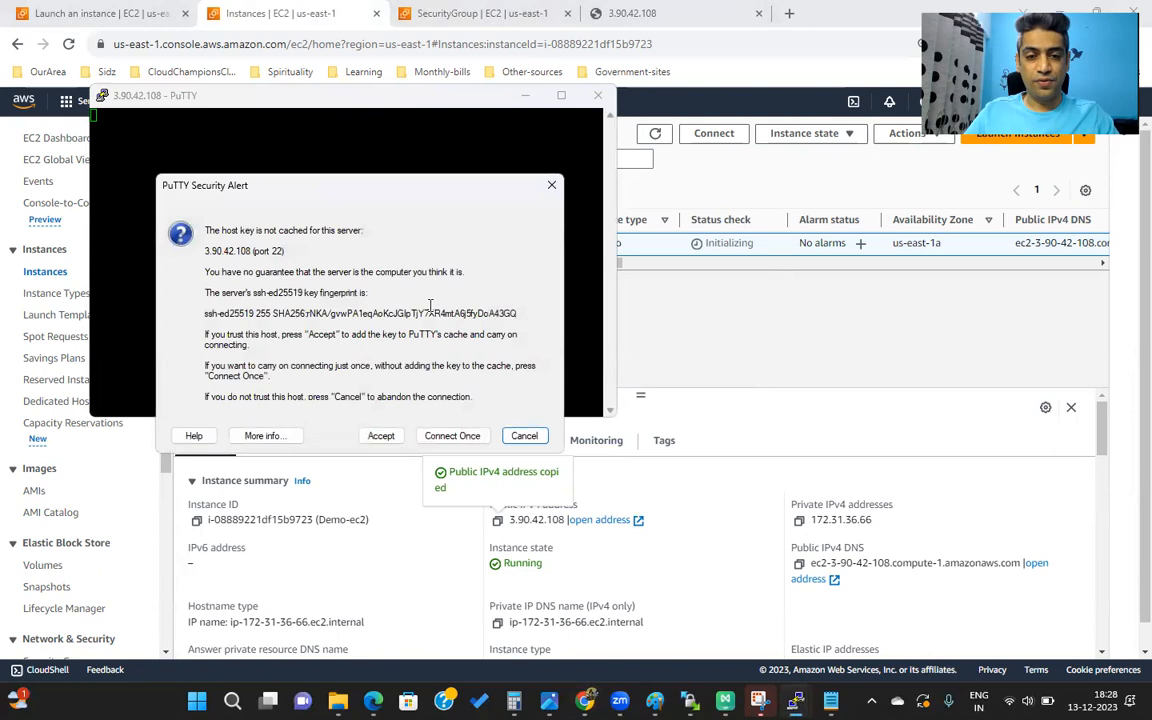
click(380, 437)
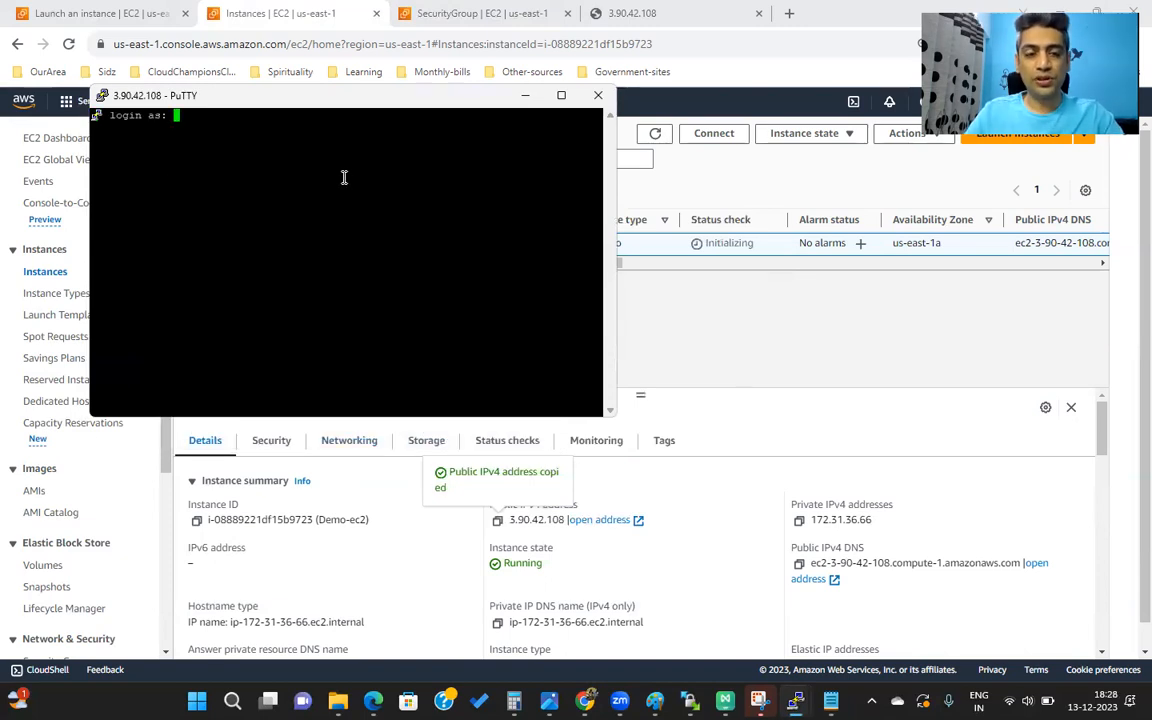
text(ec2-user)
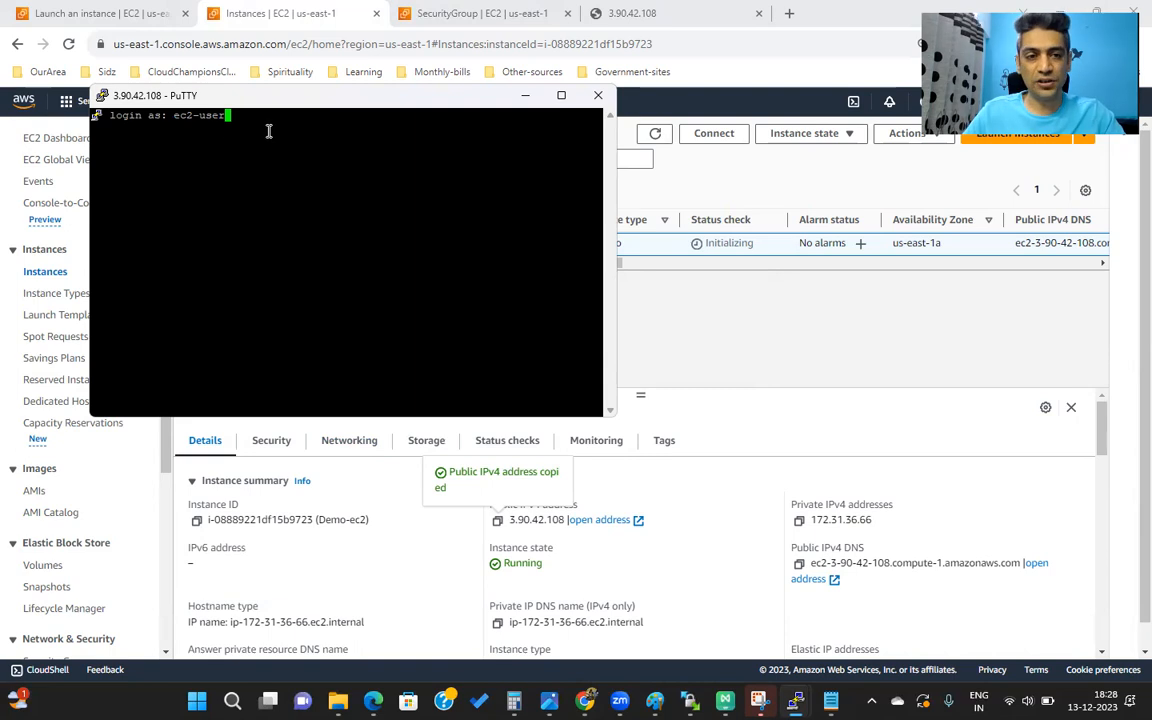
key(Return)
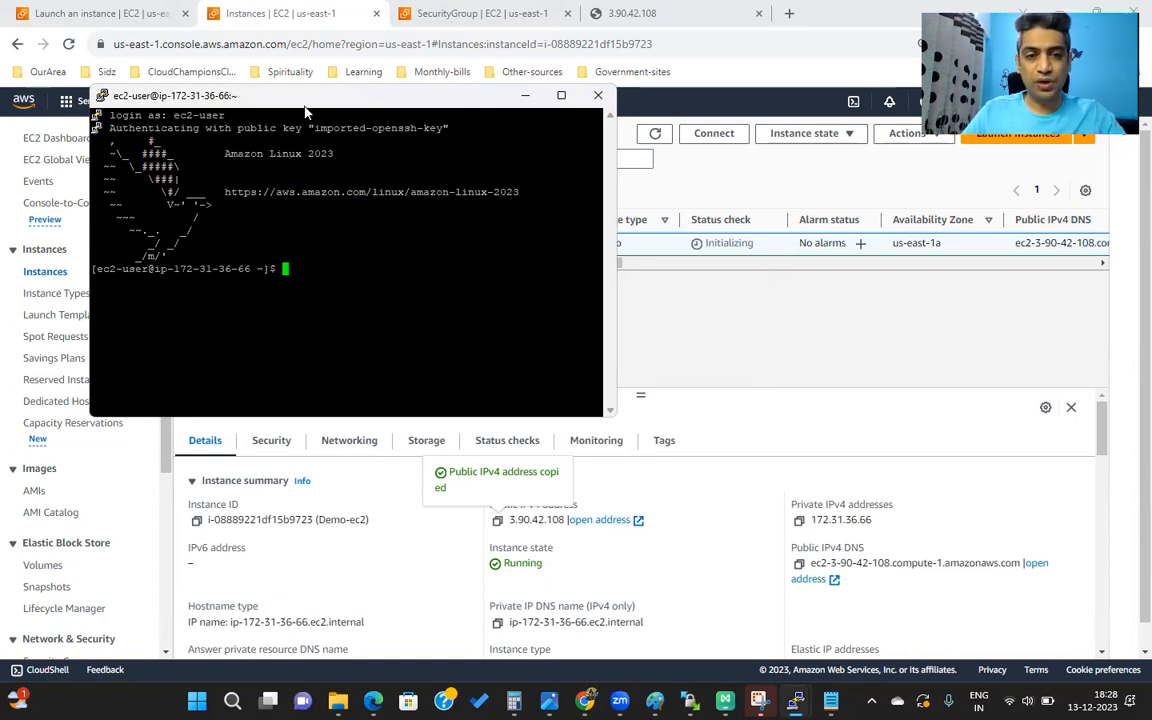
drag(308, 97, 454, 142)
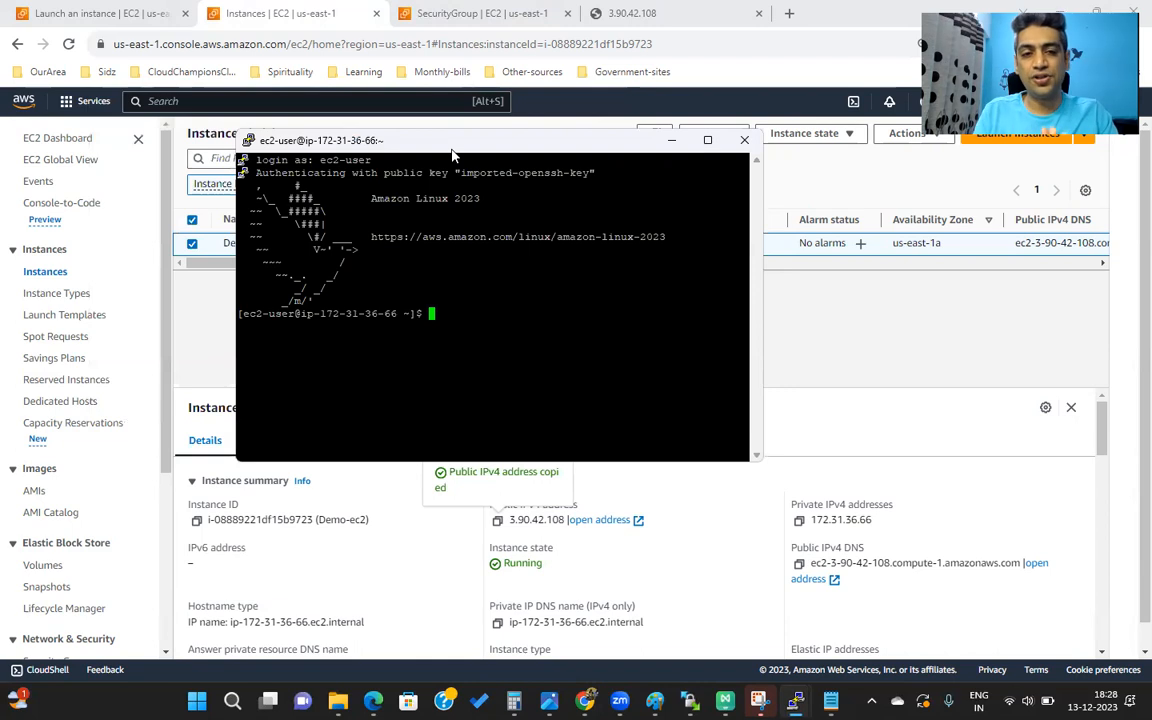